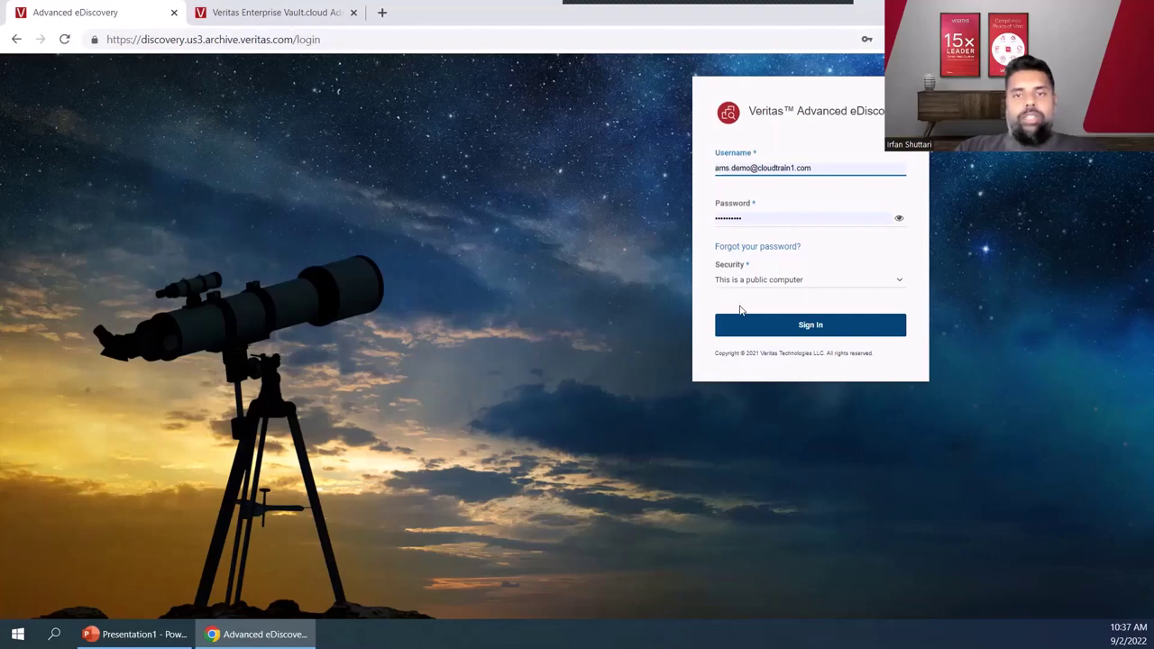
- Sign in to Advanced eDiscovery and open the list of review statuses in the eDiscovery area
{"action": "left_click", "coordinate": [777, 330]}
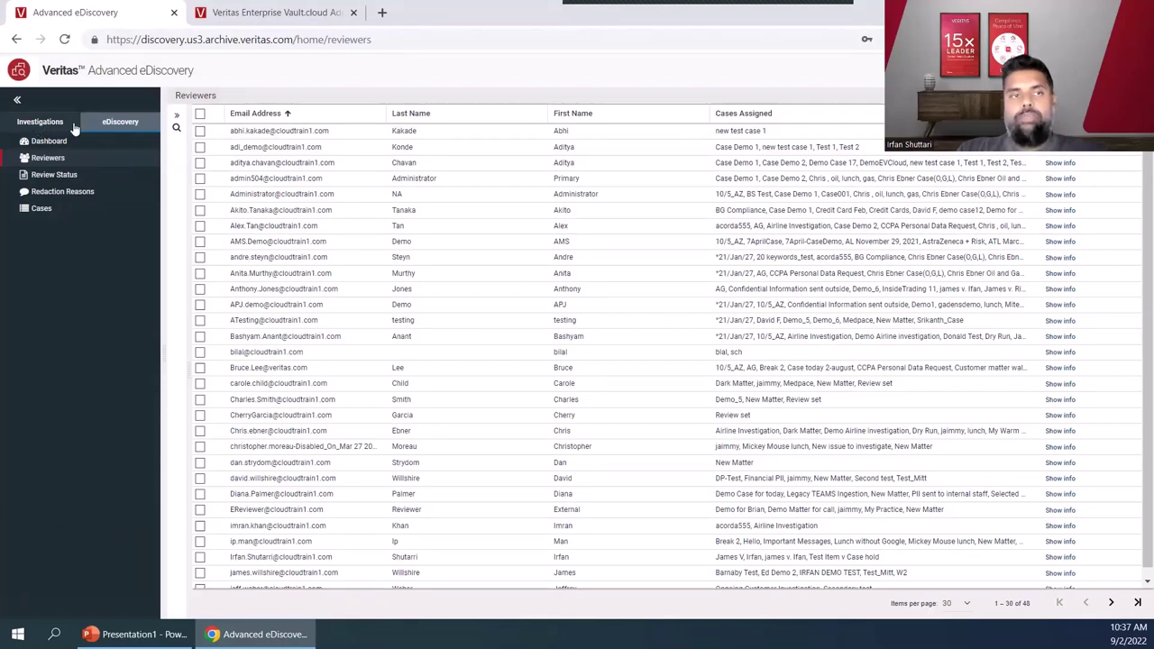
{"action": "left_click", "coordinate": [108, 129]}
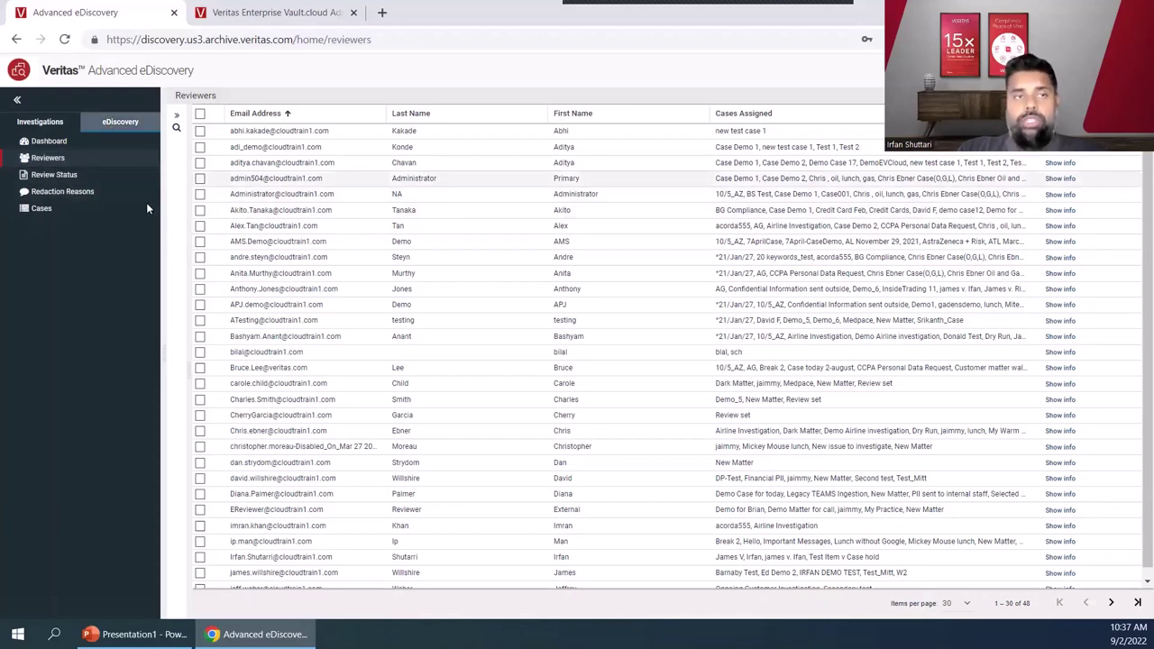
{"action": "left_click", "coordinate": [70, 175]}
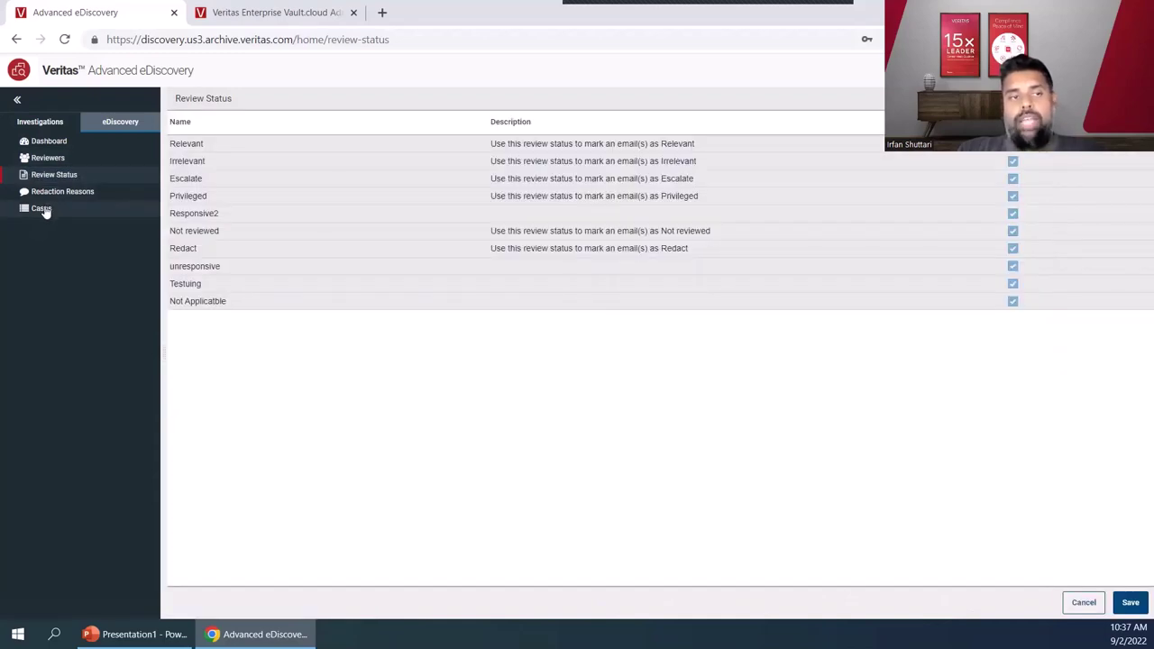
- Open the Demo1 case from the eDiscovery case list to show its case sections
{"action": "left_click", "coordinate": [43, 209]}
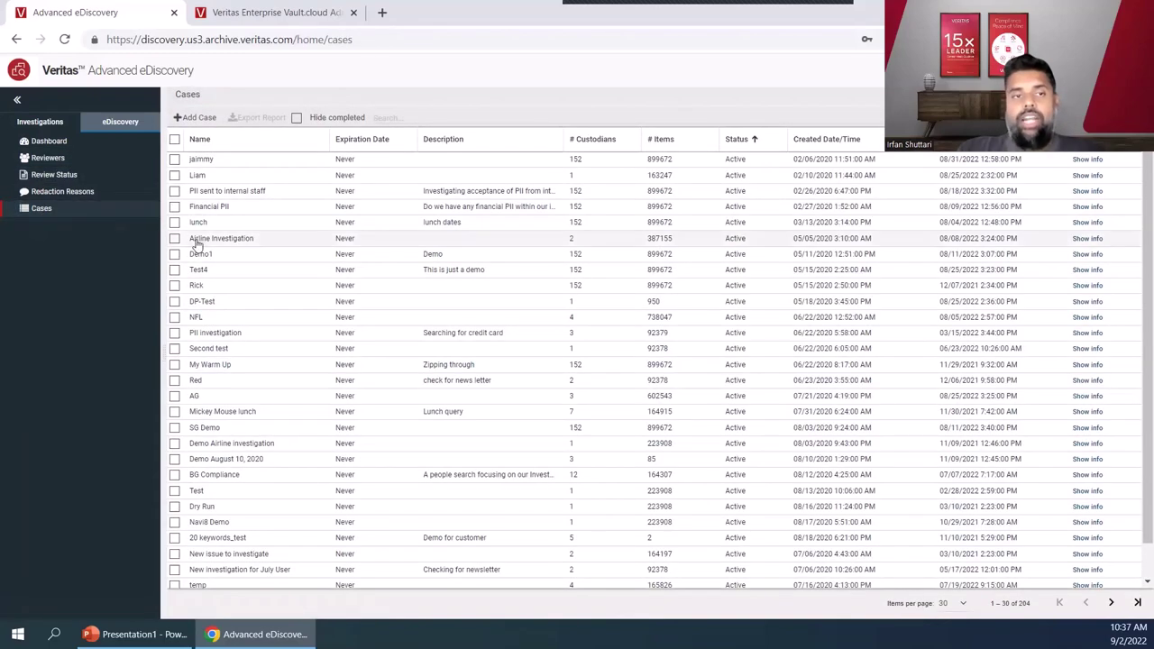
{"action": "left_click", "coordinate": [199, 259]}
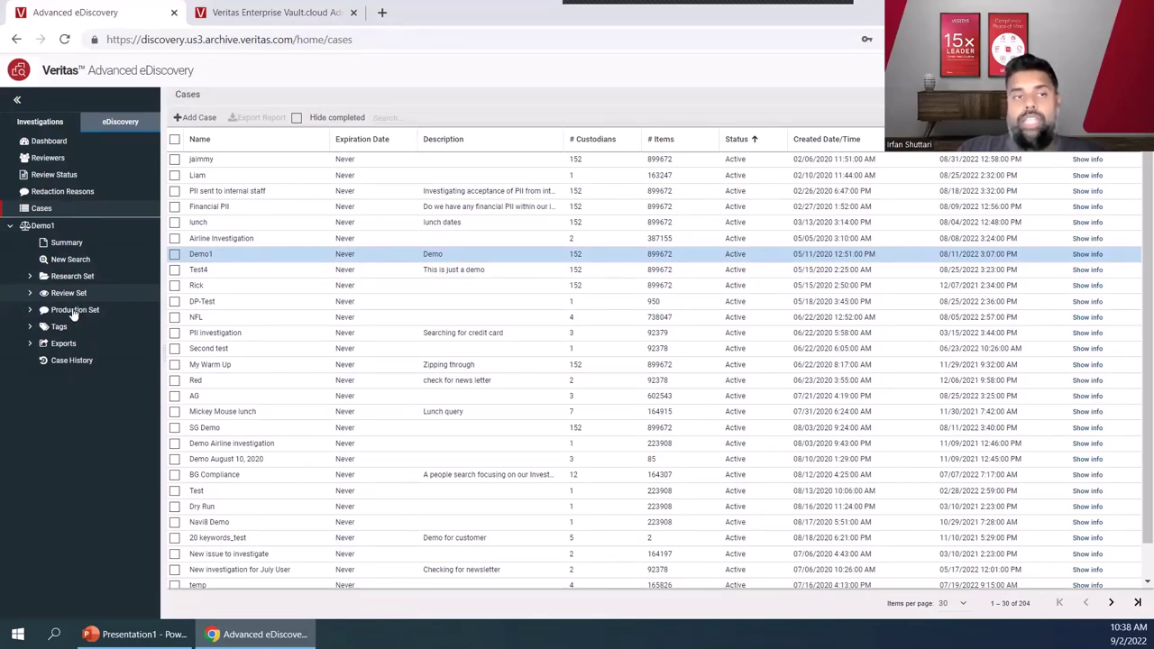
- Go to the Investigations area and open the list of targeted collections
{"action": "left_click", "coordinate": [27, 126]}
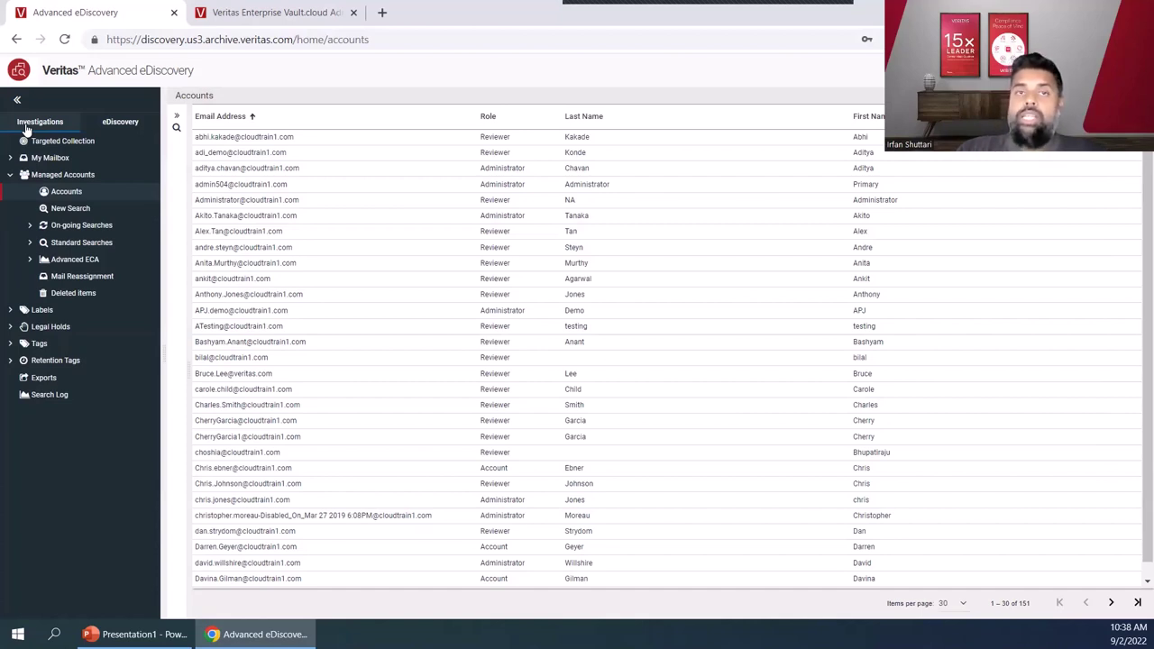
{"action": "left_click", "coordinate": [40, 123]}
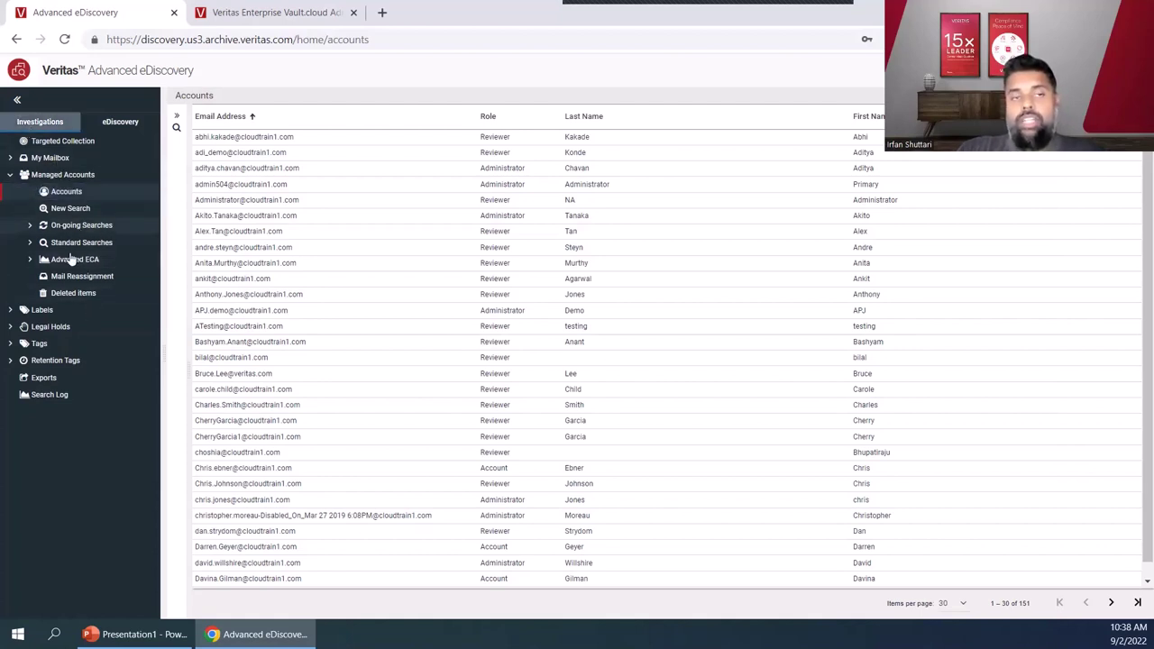
{"action": "left_click", "coordinate": [63, 142]}
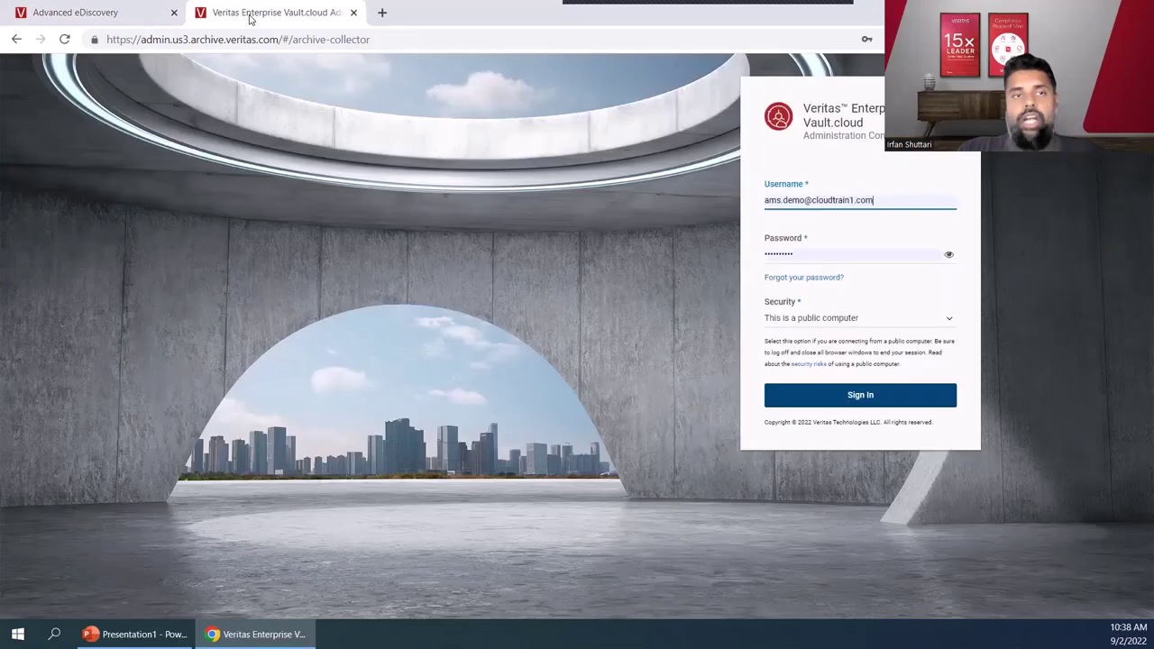
- Sign in to the Enterprise Vault.cloud administration console and look through the source types available for a new archive collector
{"action": "left_click", "coordinate": [251, 15]}
{"action": "left_click", "coordinate": [827, 398]}
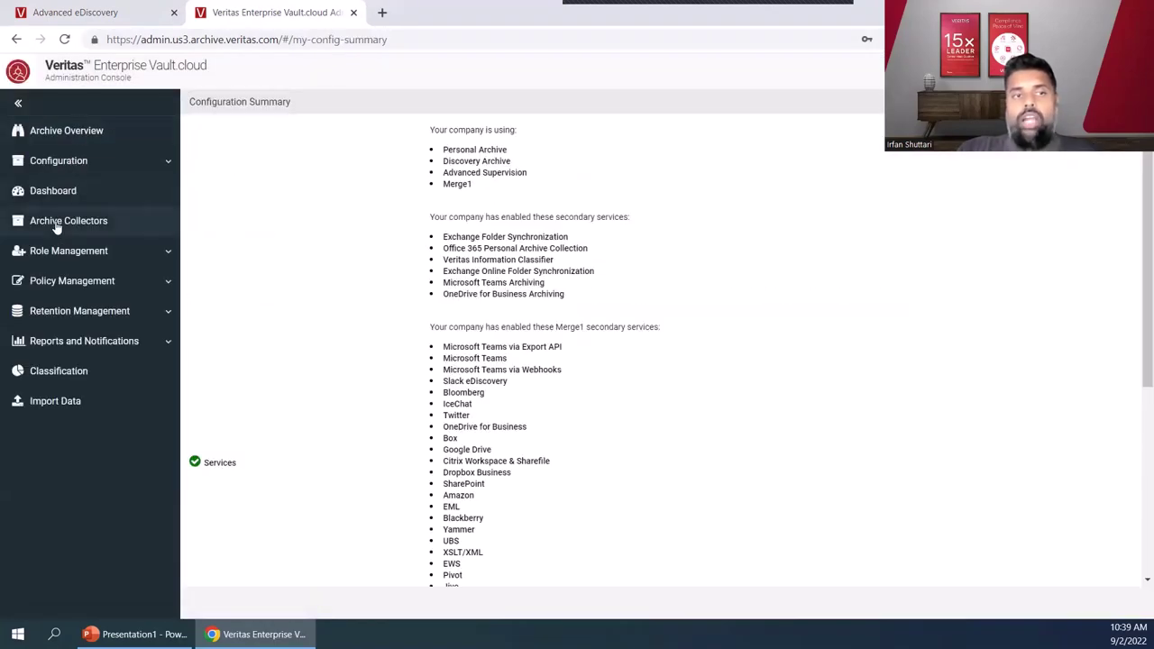
{"action": "left_click", "coordinate": [58, 223]}
{"action": "left_click", "coordinate": [377, 124]}
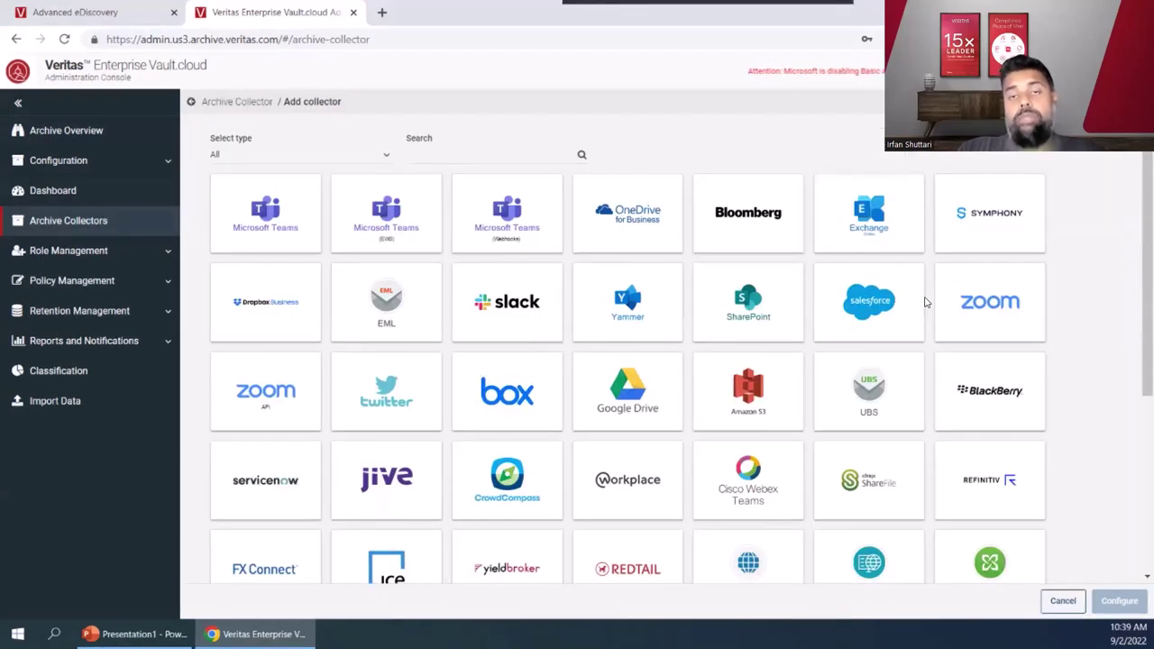
{"action": "scroll", "coordinate": [916, 301], "scroll_direction": "down", "scroll_amount": 5}
{"action": "scroll", "coordinate": [1007, 321], "scroll_direction": "up", "scroll_amount": 1}
{"action": "scroll", "coordinate": [1007, 320], "scroll_direction": "up", "scroll_amount": 3}
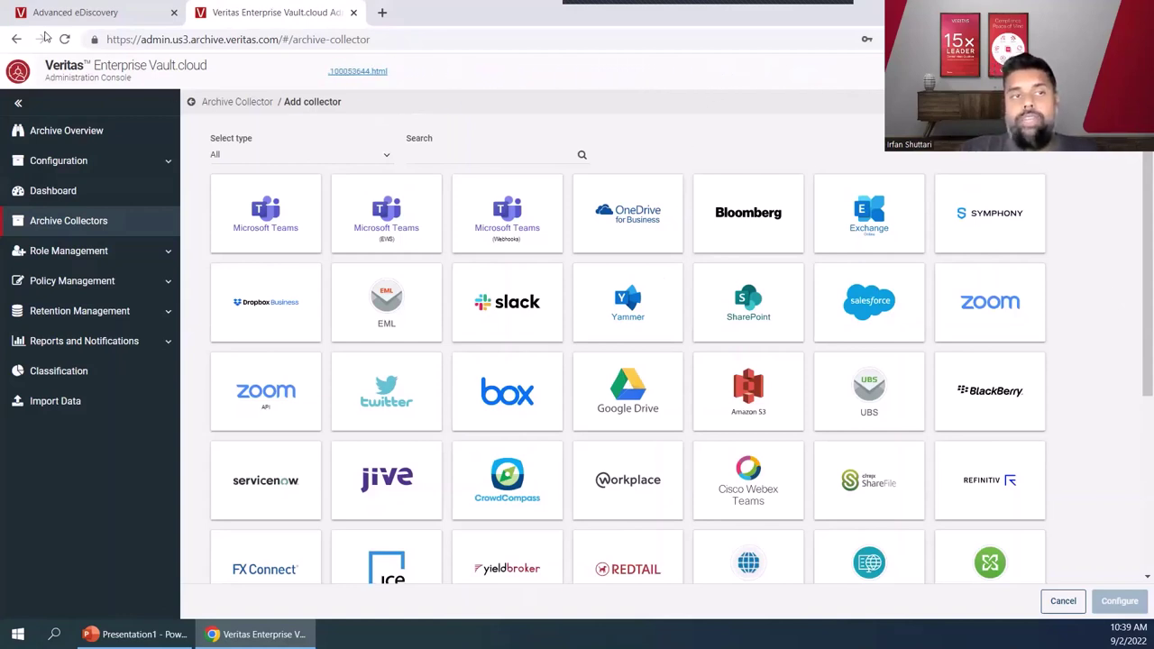
- Return to Advanced eDiscovery, start a Microsoft Teams targeted collection, and review its setup stages, including the filters and date range option
{"action": "left_click", "coordinate": [54, 13]}
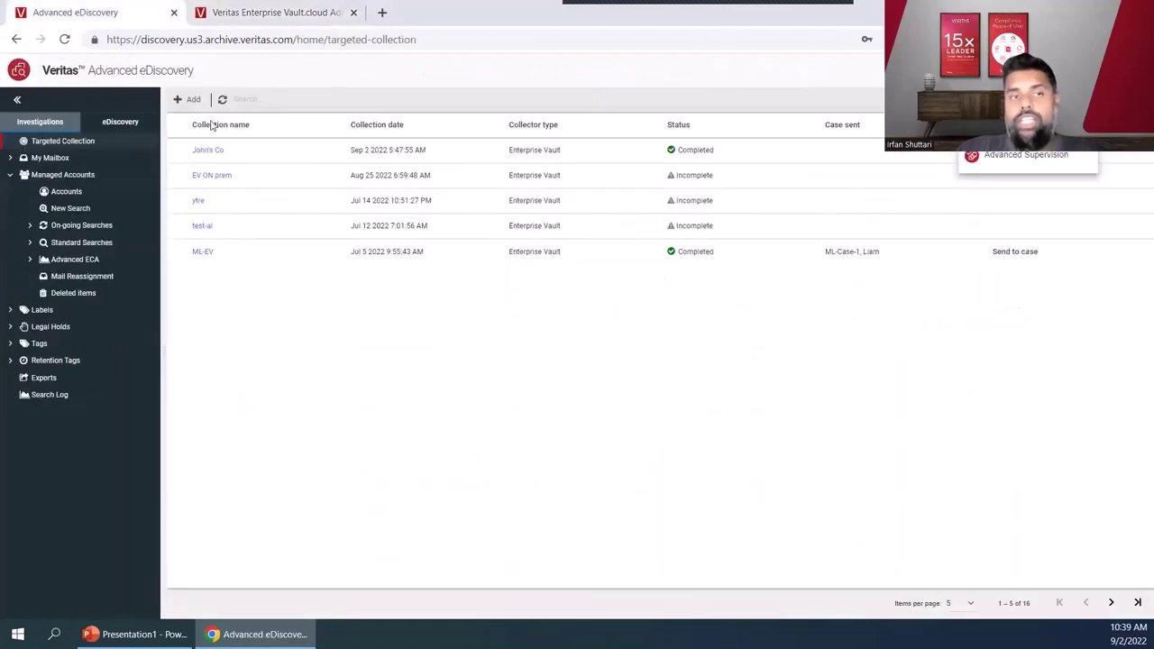
{"action": "left_click", "coordinate": [189, 99]}
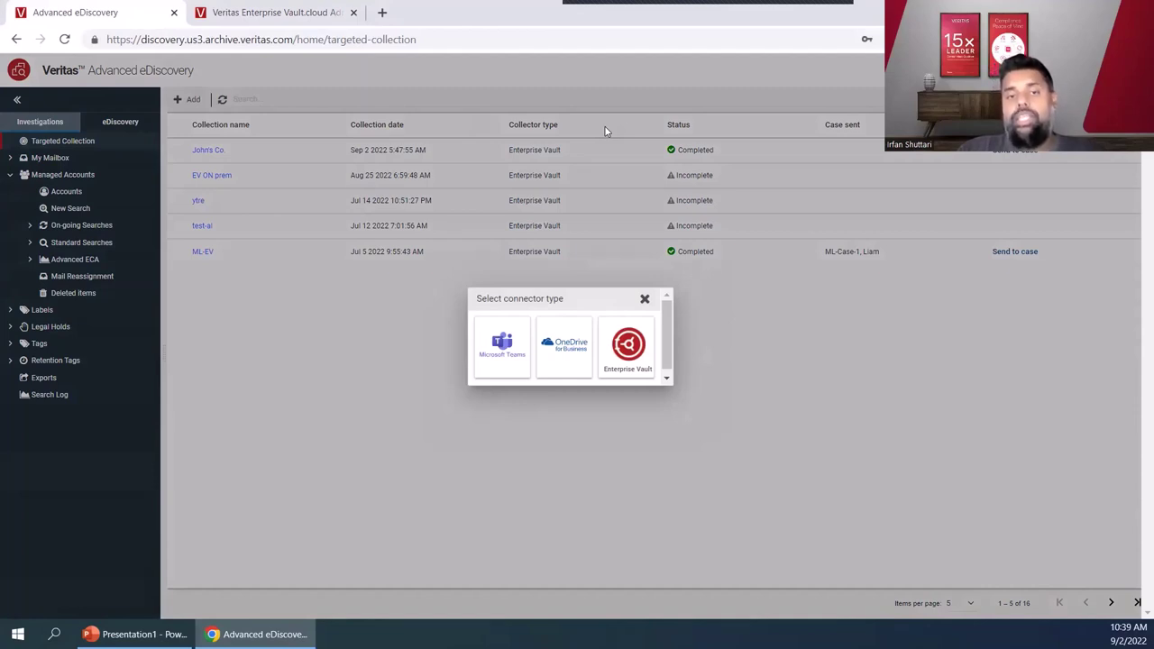
{"action": "left_click", "coordinate": [505, 345]}
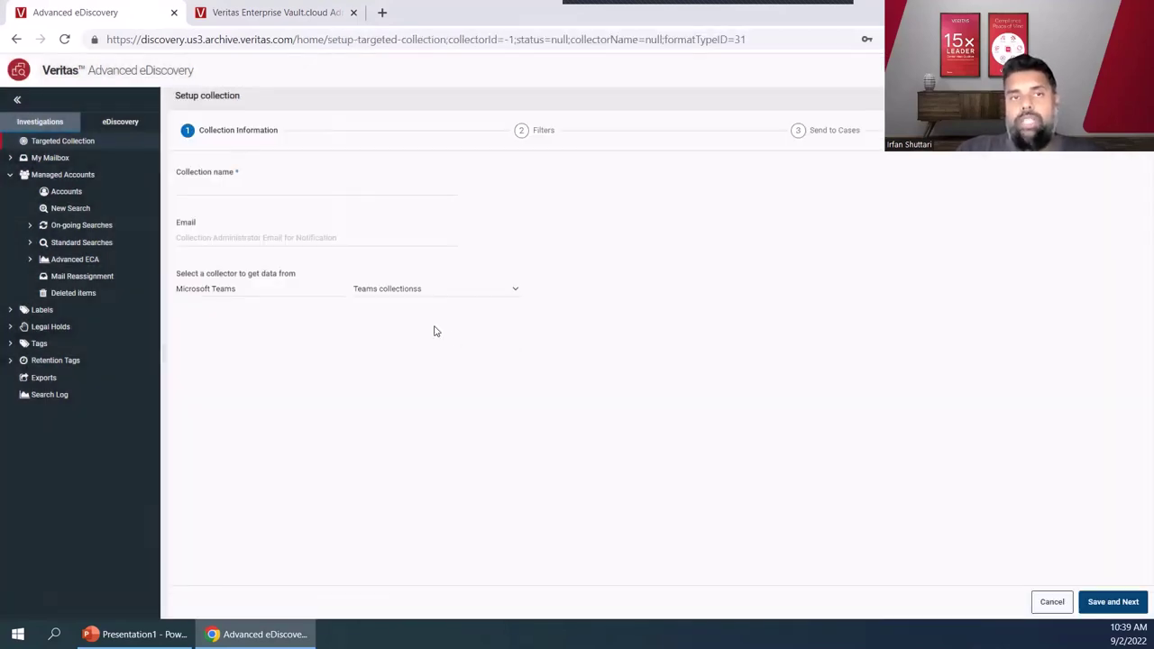
{"action": "left_click", "coordinate": [542, 130]}
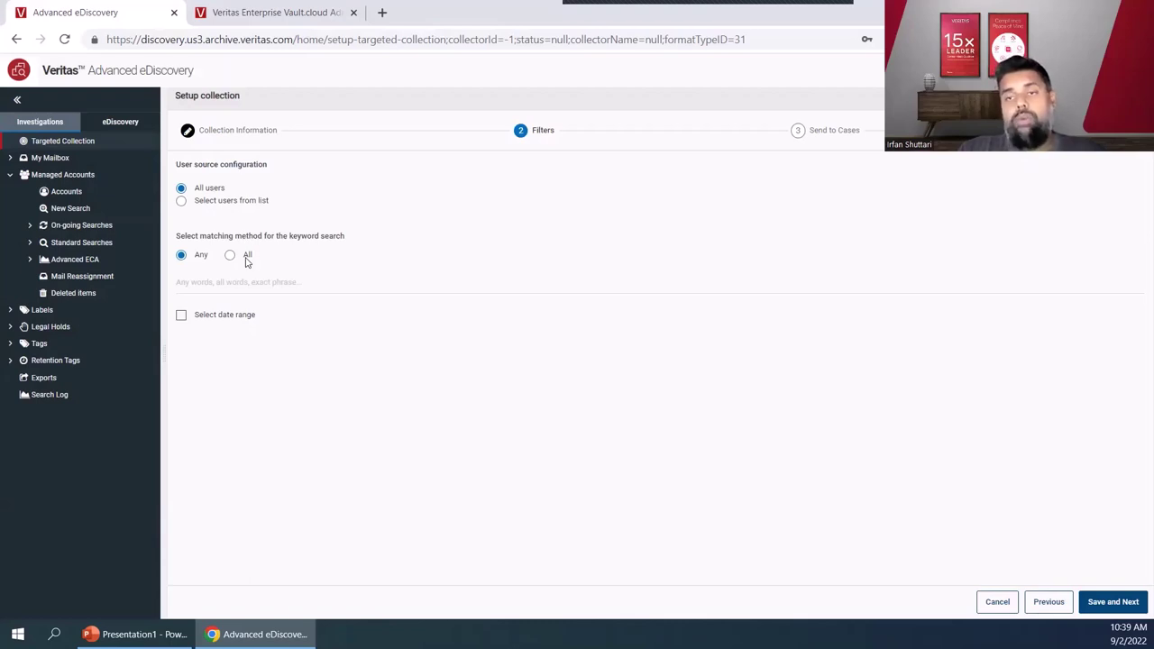
{"action": "left_click_drag", "start_coordinate": [258, 315], "coordinate": [241, 323]}
{"action": "left_click", "coordinate": [224, 322]}
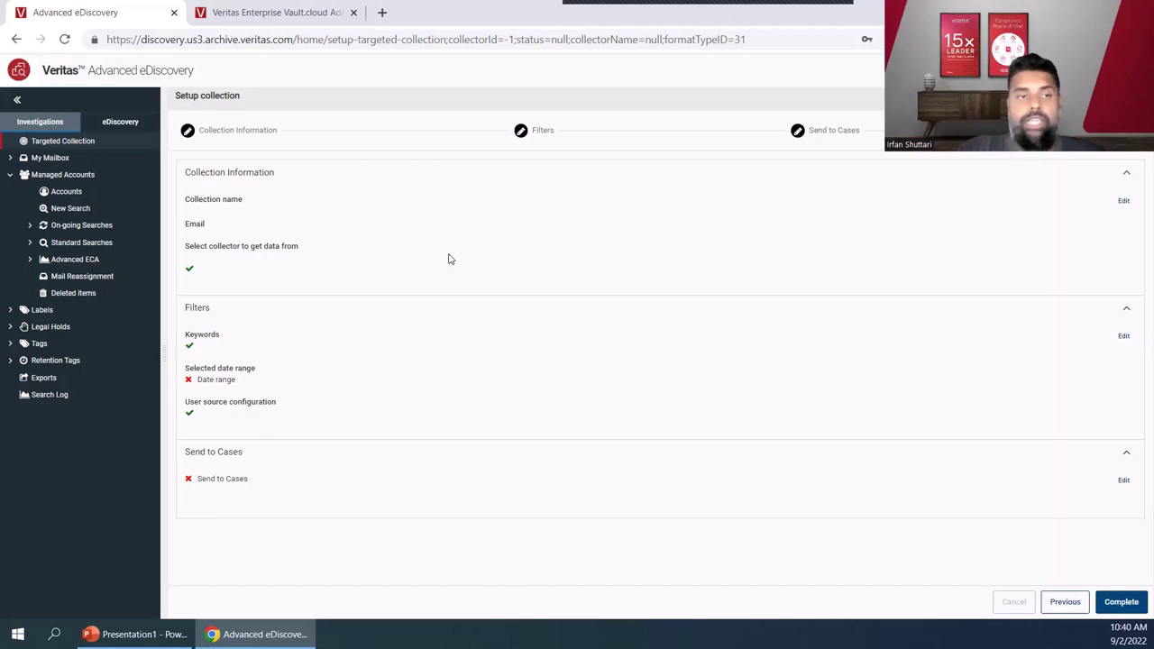
- Run a new managed accounts search across all custodians for entire messages containing "purple"
{"action": "left_click", "coordinate": [81, 214]}
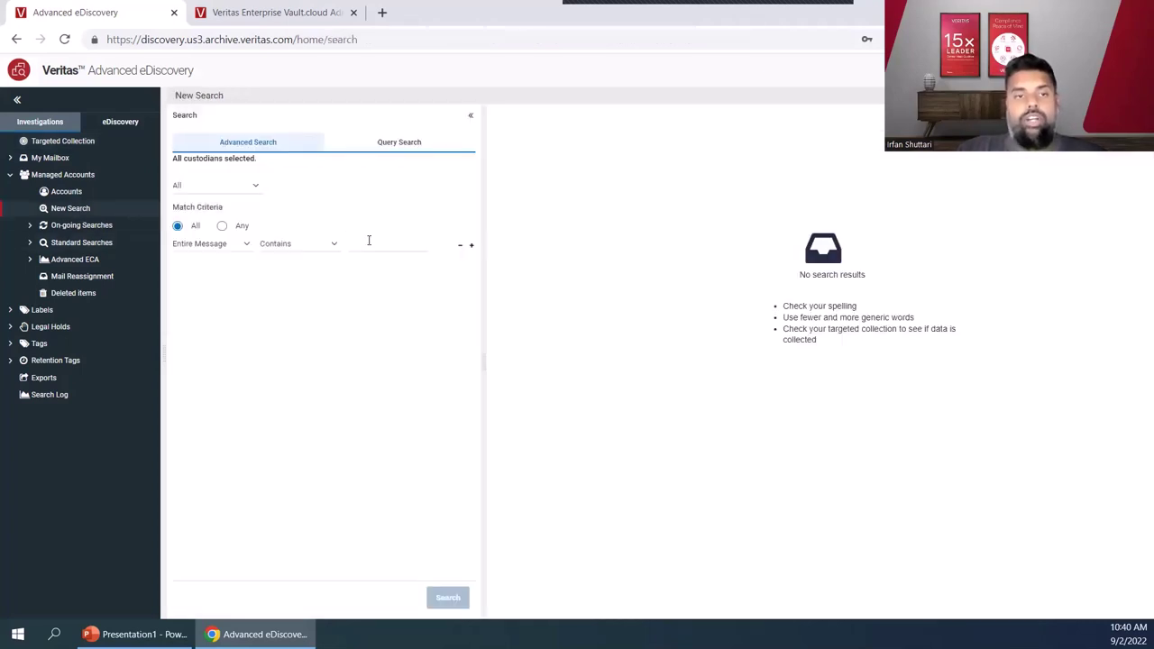
{"action": "left_click", "coordinate": [369, 241]}
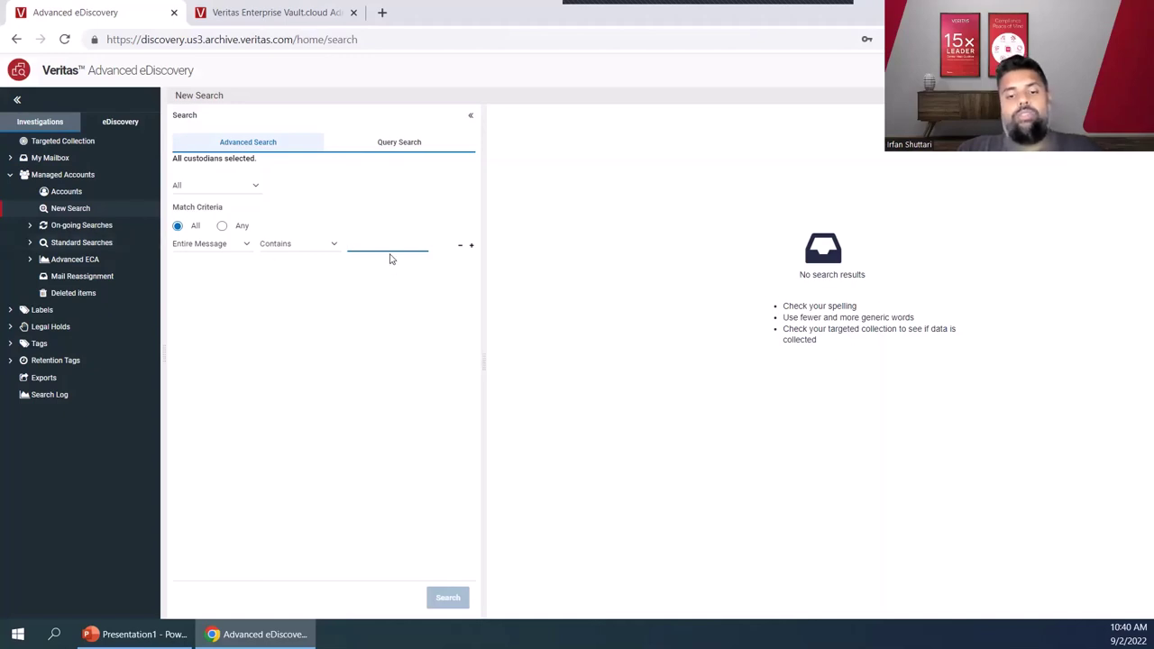
{"action": "type", "text": "purple"}
{"action": "key", "text": "Return"}
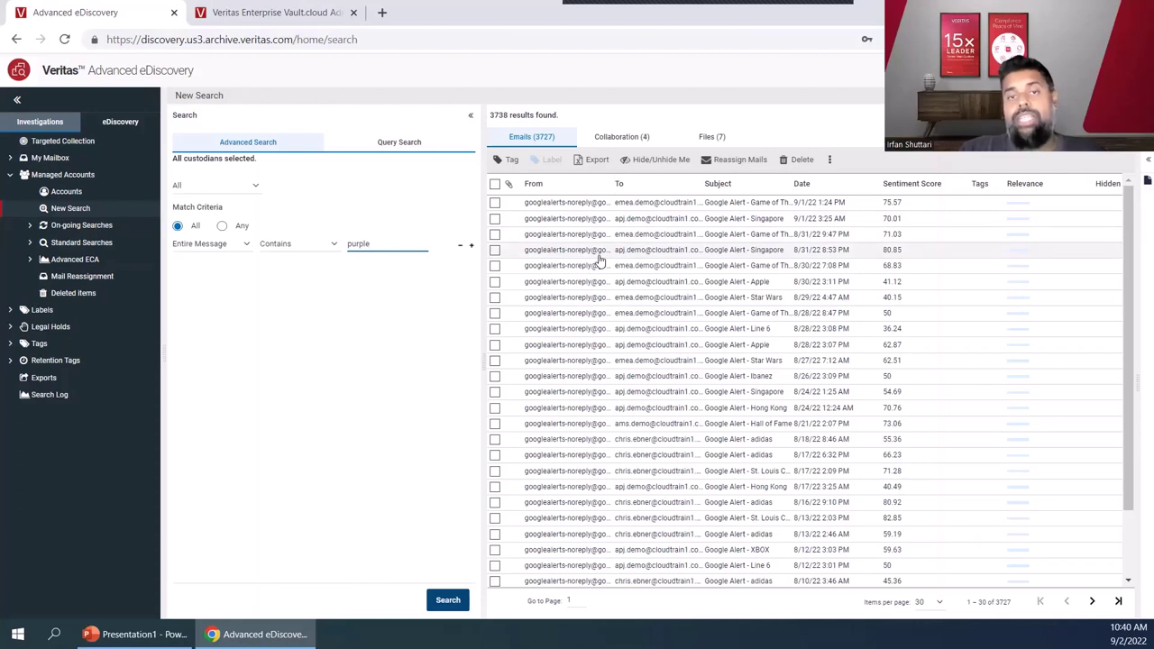
- View the collaboration and file results of the search, and collapse the navigation and search panels
{"action": "left_click", "coordinate": [621, 138]}
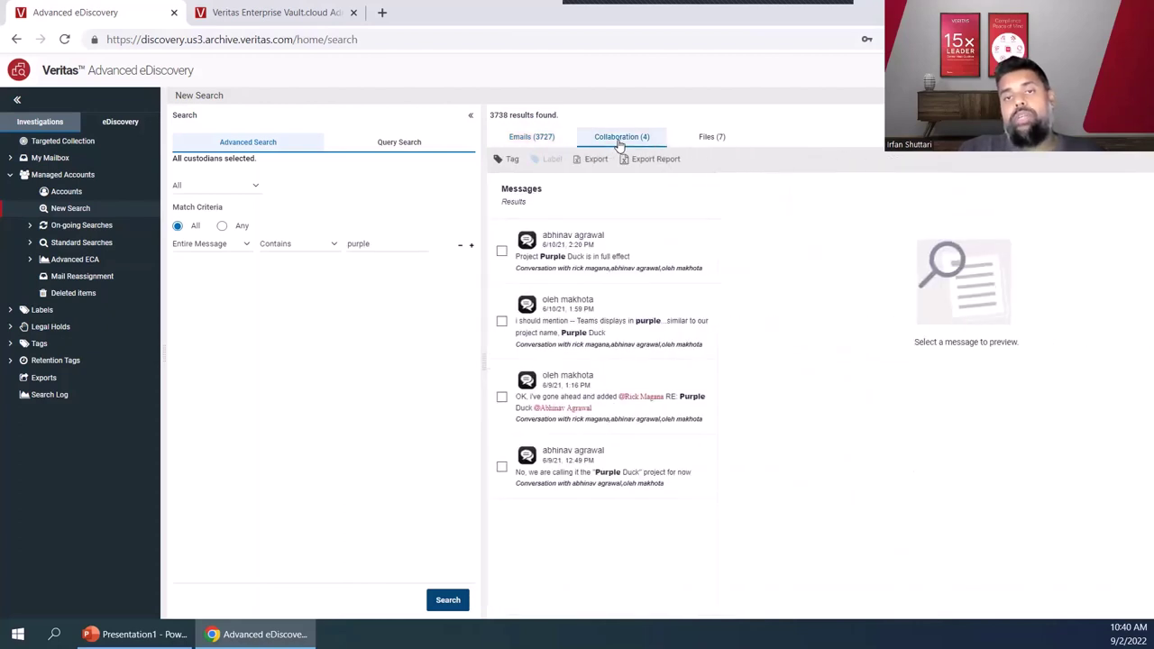
{"action": "left_click", "coordinate": [707, 137]}
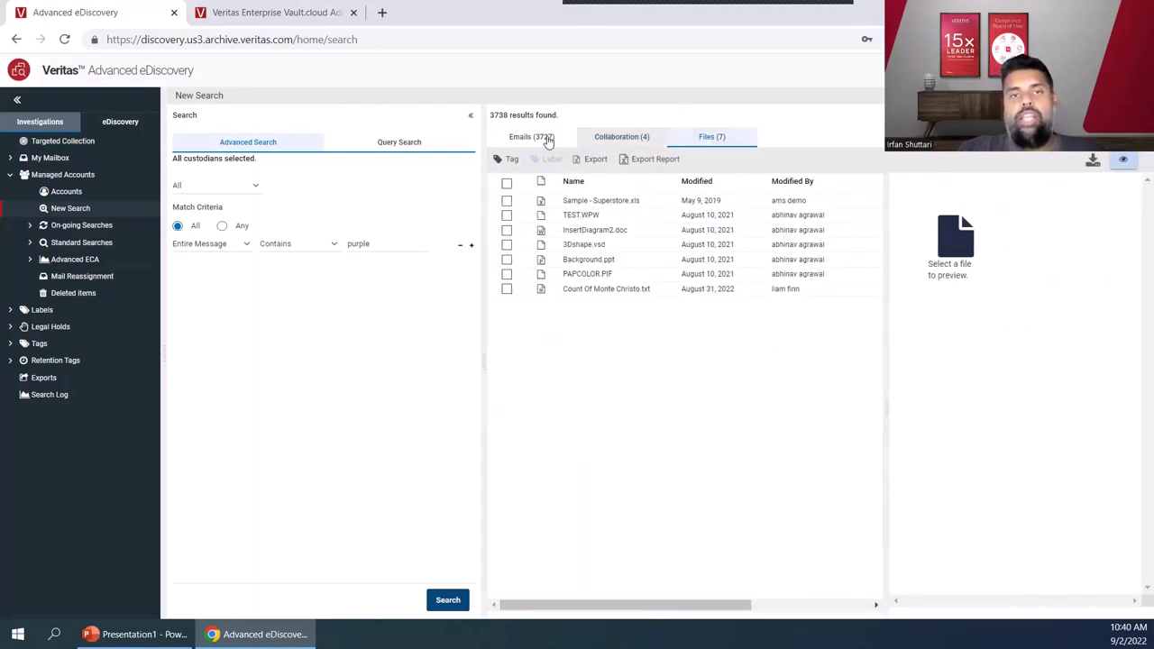
{"action": "left_click", "coordinate": [15, 103]}
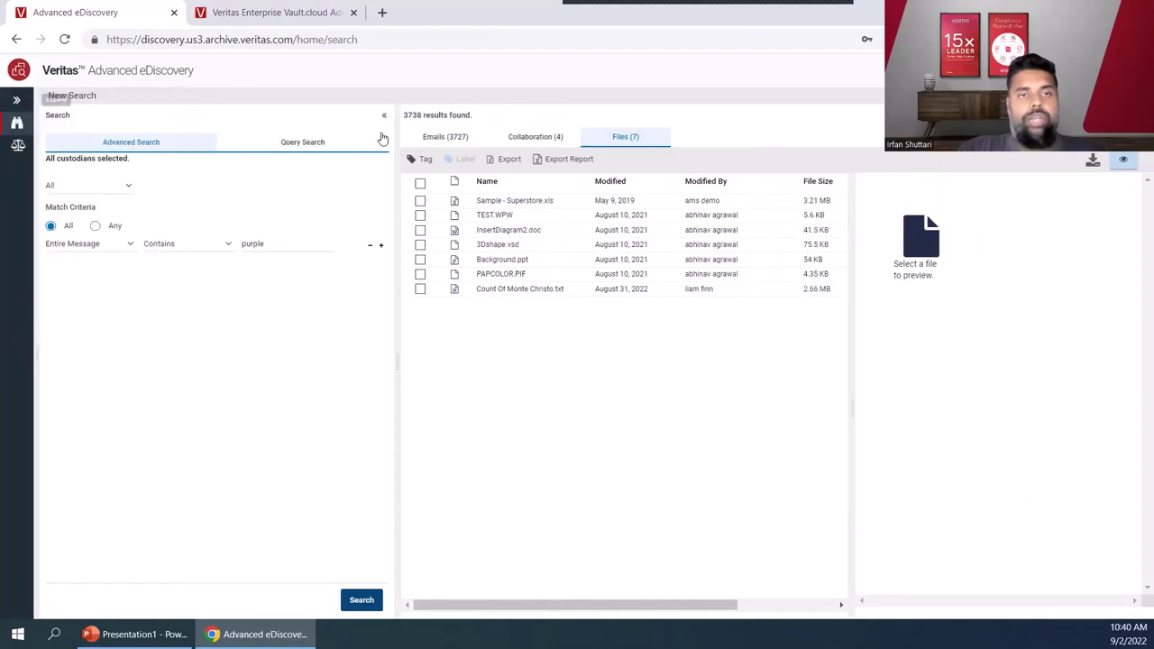
{"action": "left_click", "coordinate": [386, 117]}
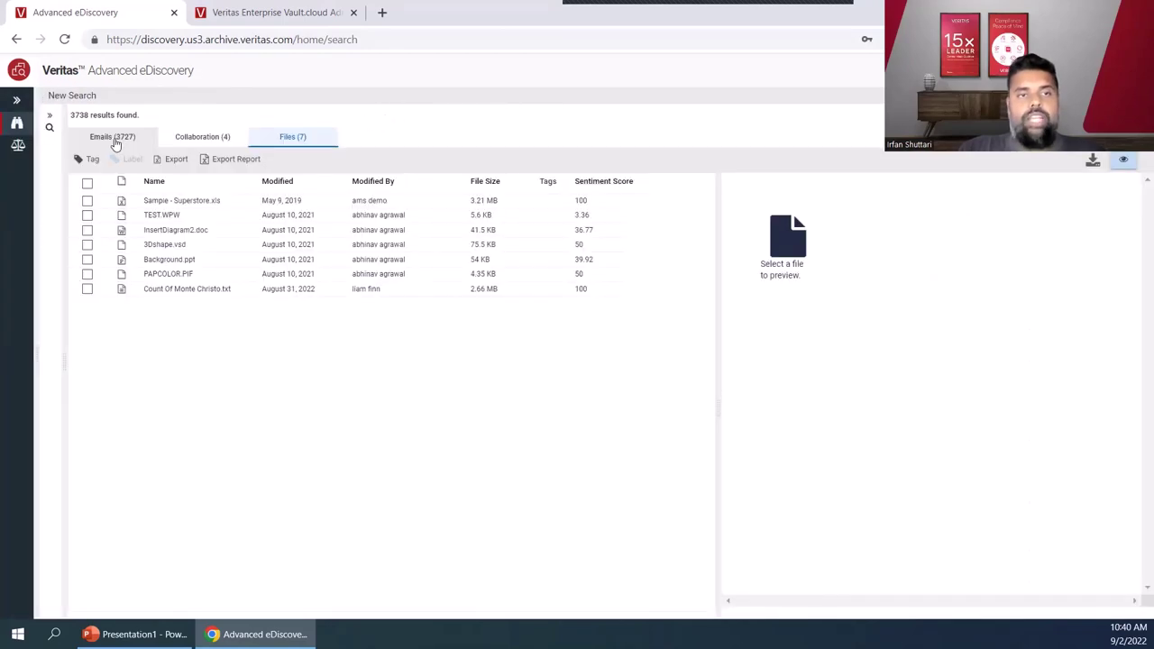
- In the email results, preview the Game of Thrones Google Alert sent 8/30/22 7:08 PM, and advance to the next email
{"action": "left_click", "coordinate": [113, 137]}
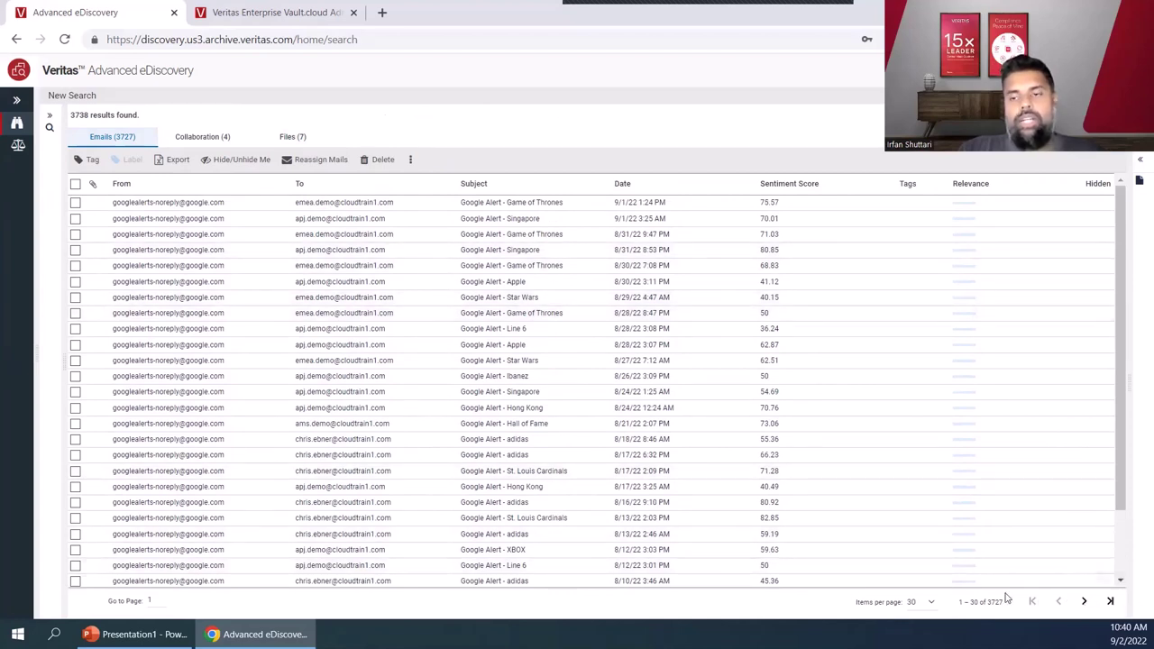
{"action": "left_click", "coordinate": [145, 265]}
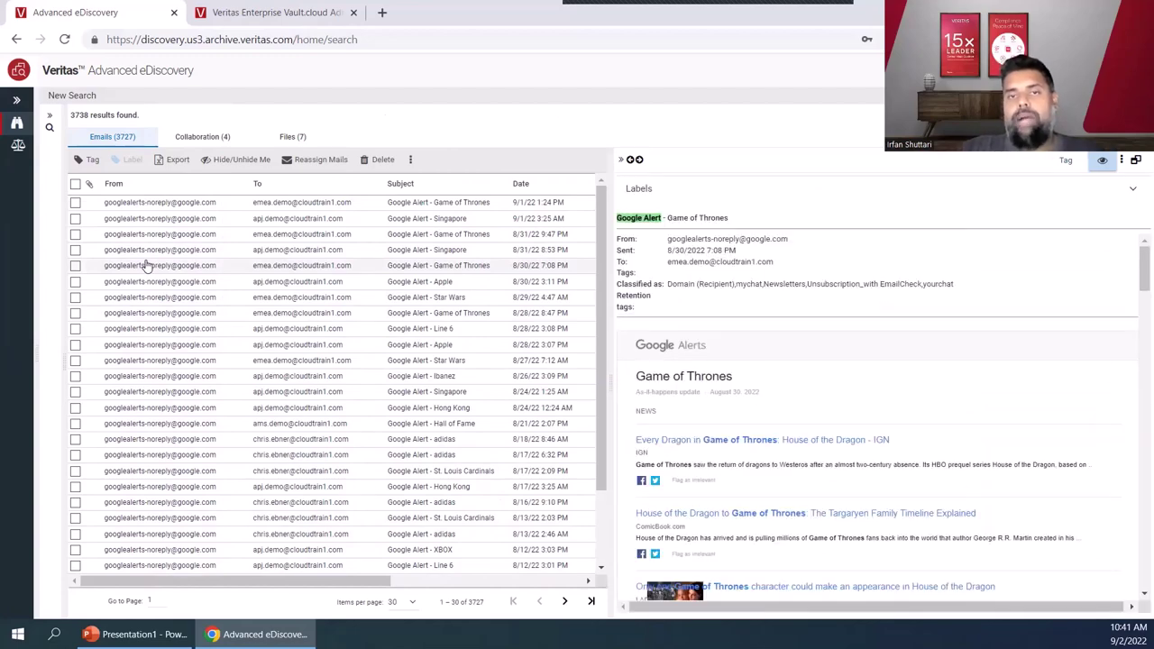
{"action": "scroll", "coordinate": [881, 328], "scroll_direction": "down", "scroll_amount": 3}
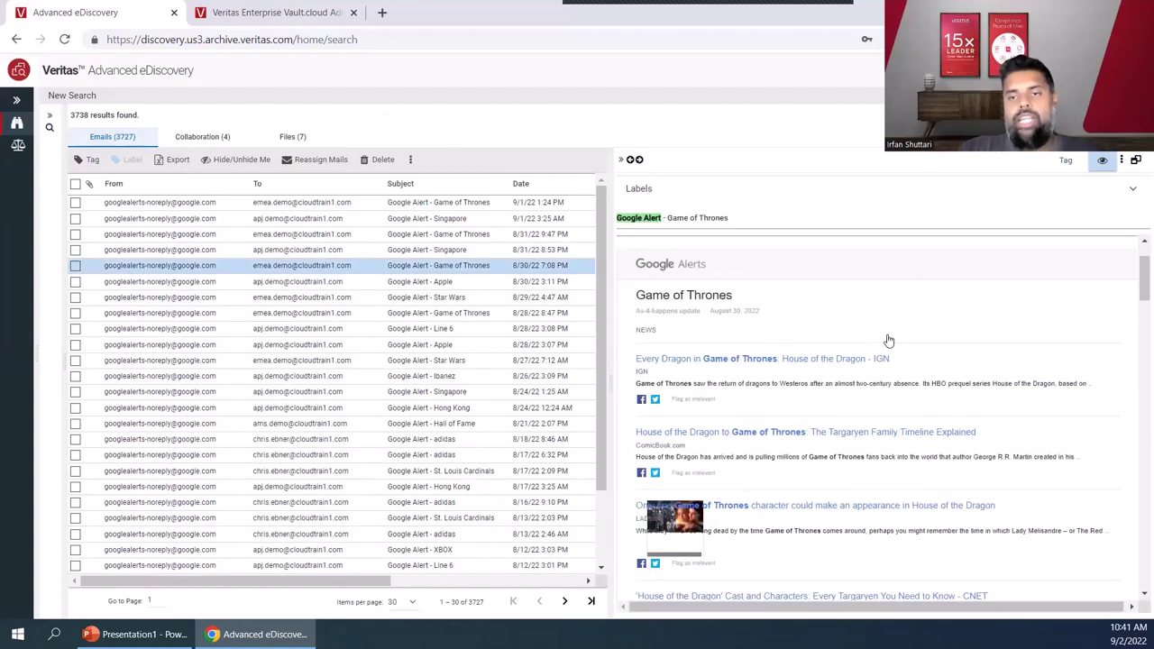
{"action": "scroll", "coordinate": [888, 340], "scroll_direction": "down", "scroll_amount": 10}
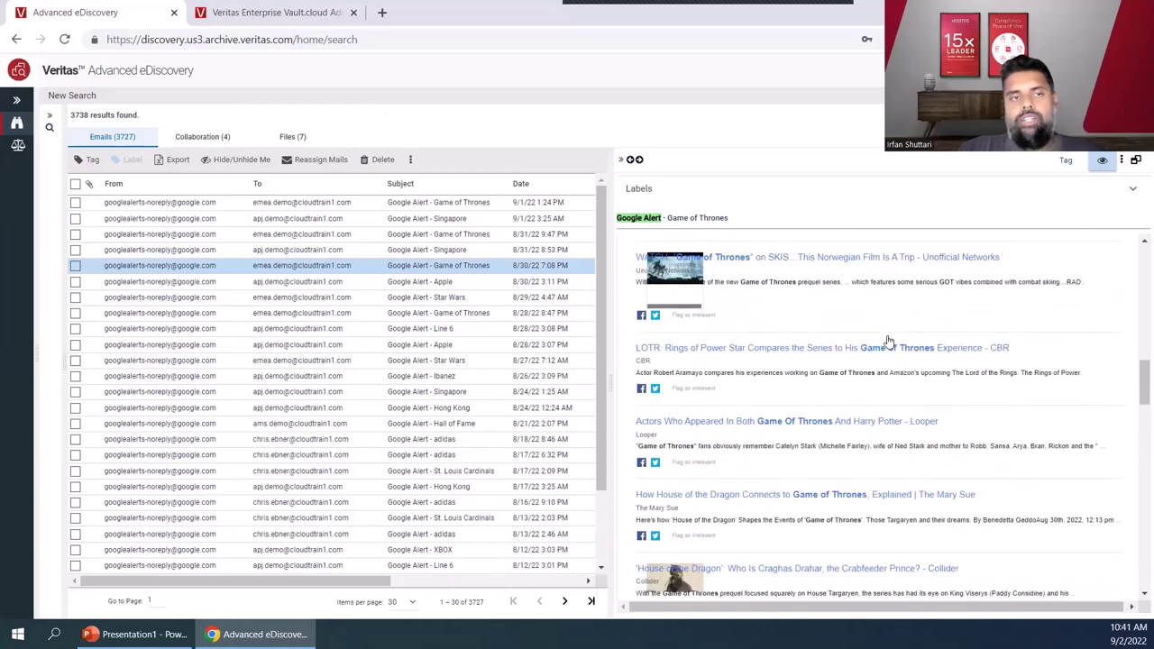
{"action": "scroll", "coordinate": [887, 339], "scroll_direction": "up", "scroll_amount": 12}
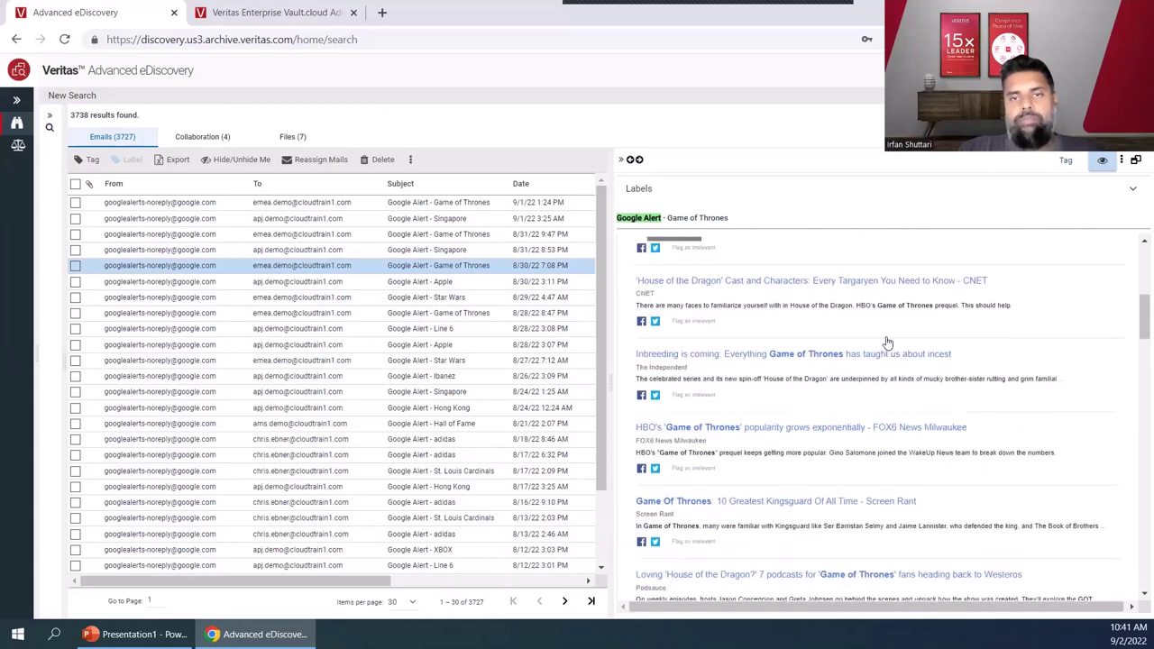
{"action": "left_click", "coordinate": [638, 161]}
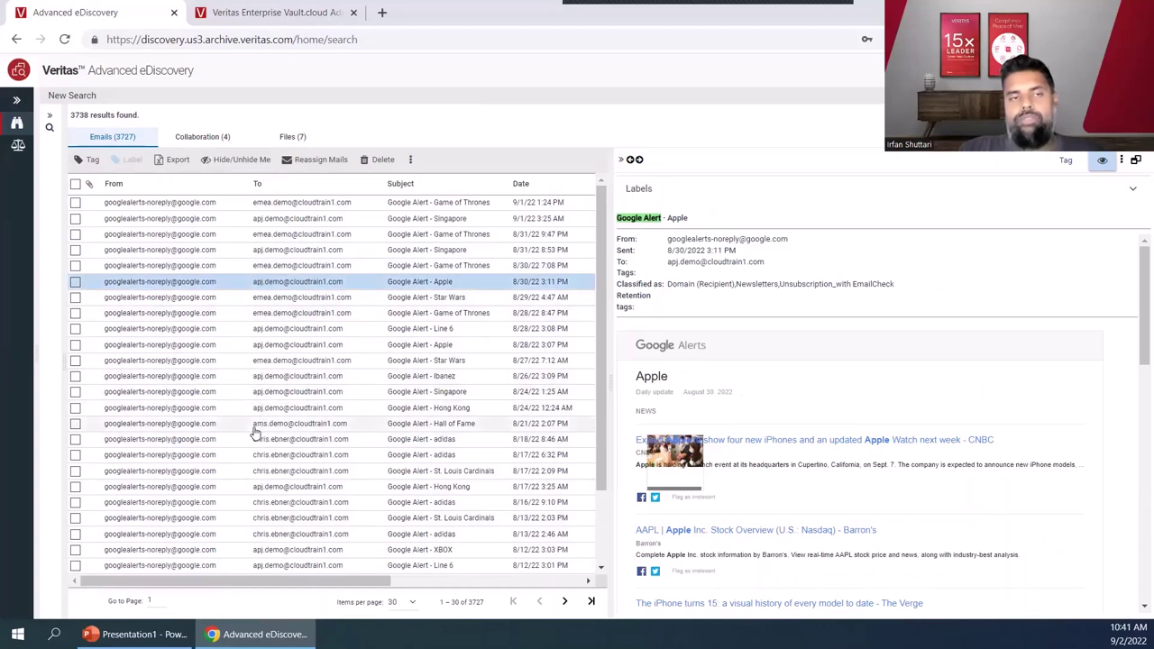
- Open the collaboration message "Project Purple Duck is in full effect" and read through its whole conversation thread
{"action": "left_click", "coordinate": [192, 141]}
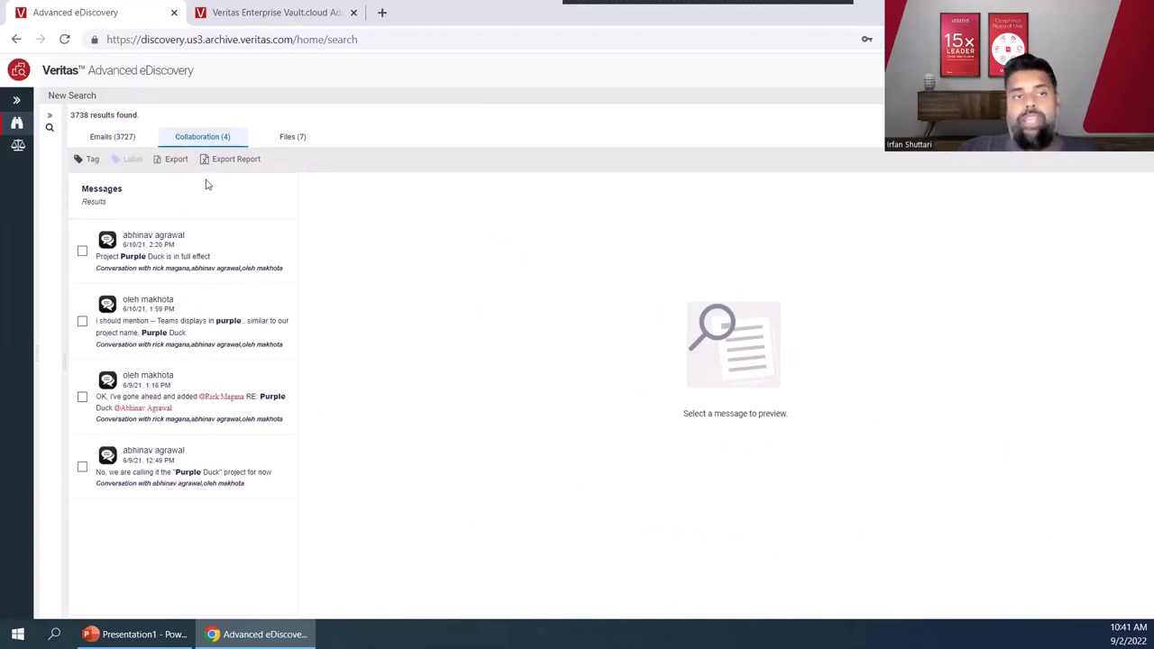
{"action": "left_click", "coordinate": [200, 239]}
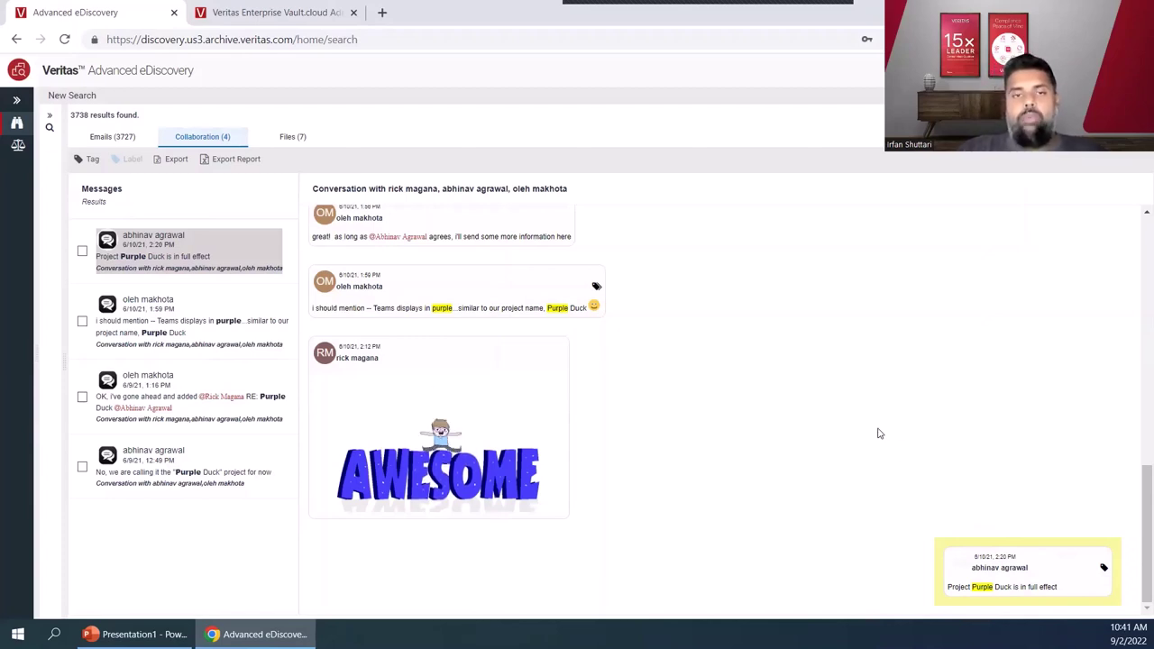
{"action": "scroll", "coordinate": [880, 437], "scroll_direction": "up", "scroll_amount": 5}
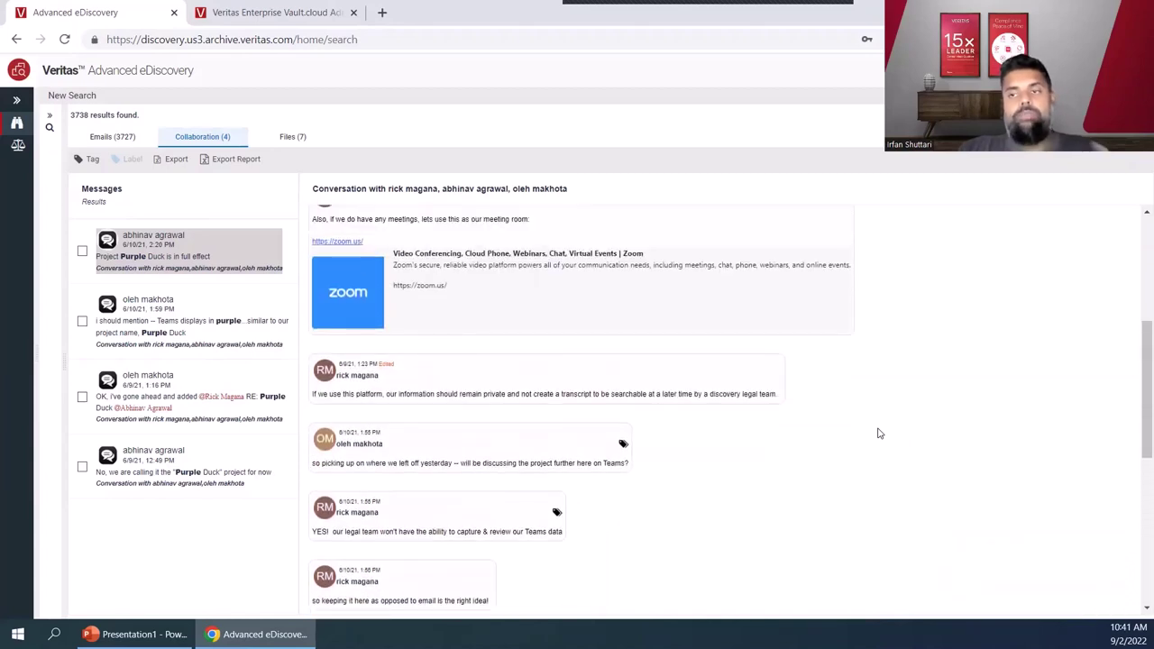
{"action": "scroll", "coordinate": [880, 434], "scroll_direction": "up", "scroll_amount": 3}
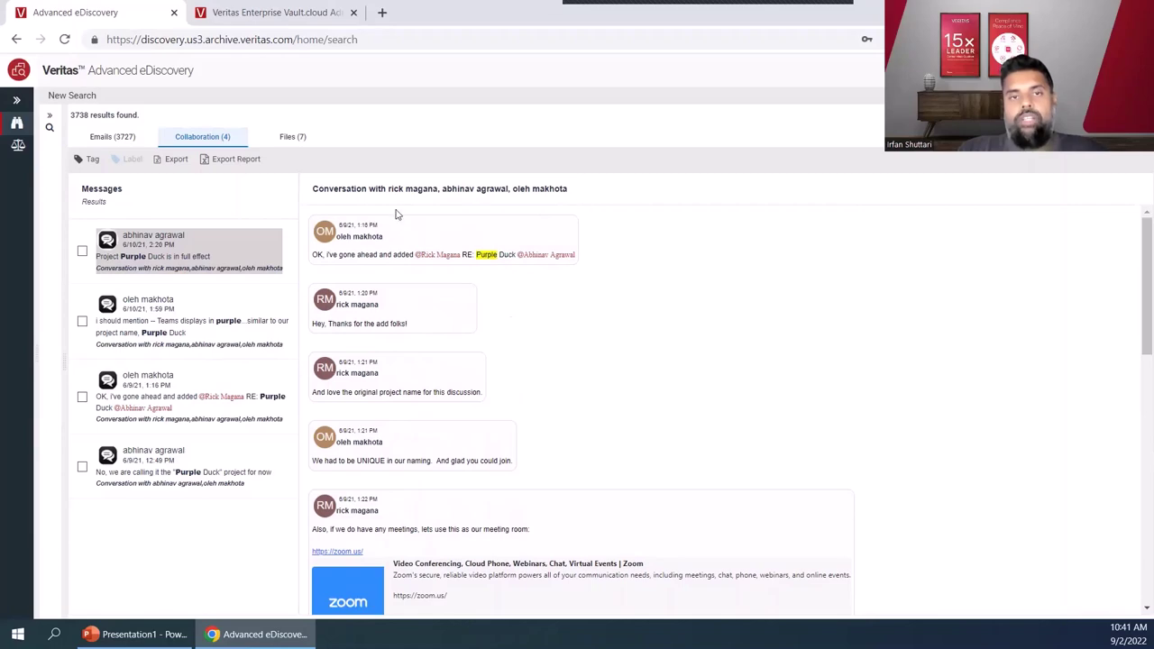
{"action": "scroll", "coordinate": [840, 342], "scroll_direction": "down", "scroll_amount": 1}
{"action": "scroll", "coordinate": [837, 341], "scroll_direction": "down", "scroll_amount": 6}
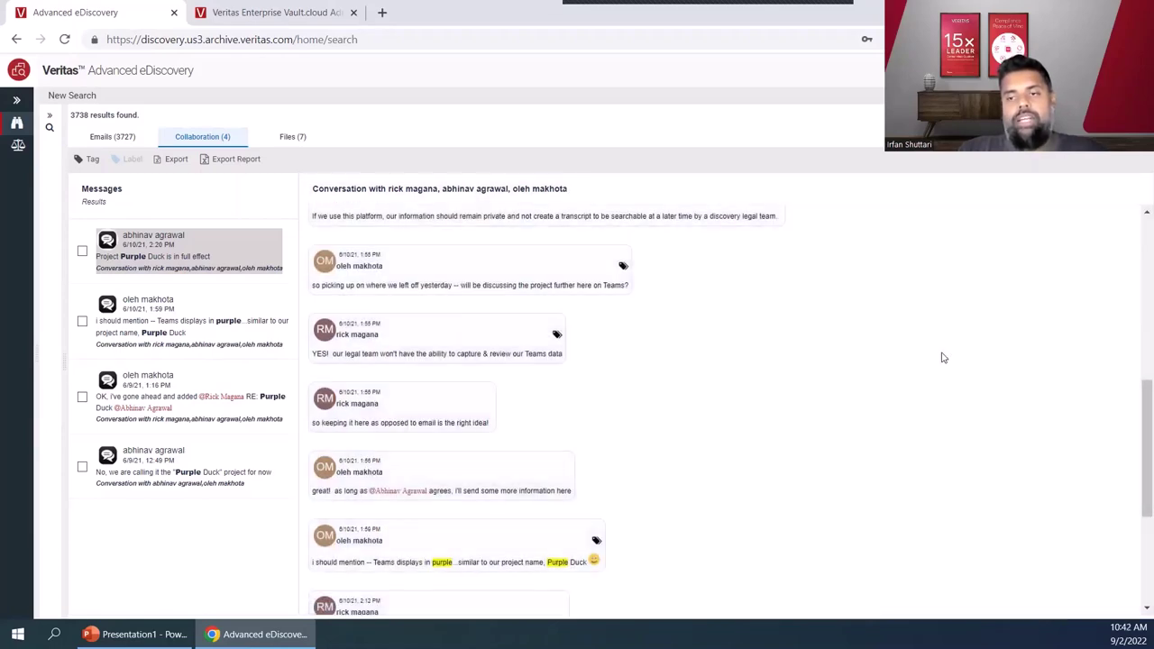
{"action": "scroll", "coordinate": [927, 353], "scroll_direction": "down", "scroll_amount": 4}
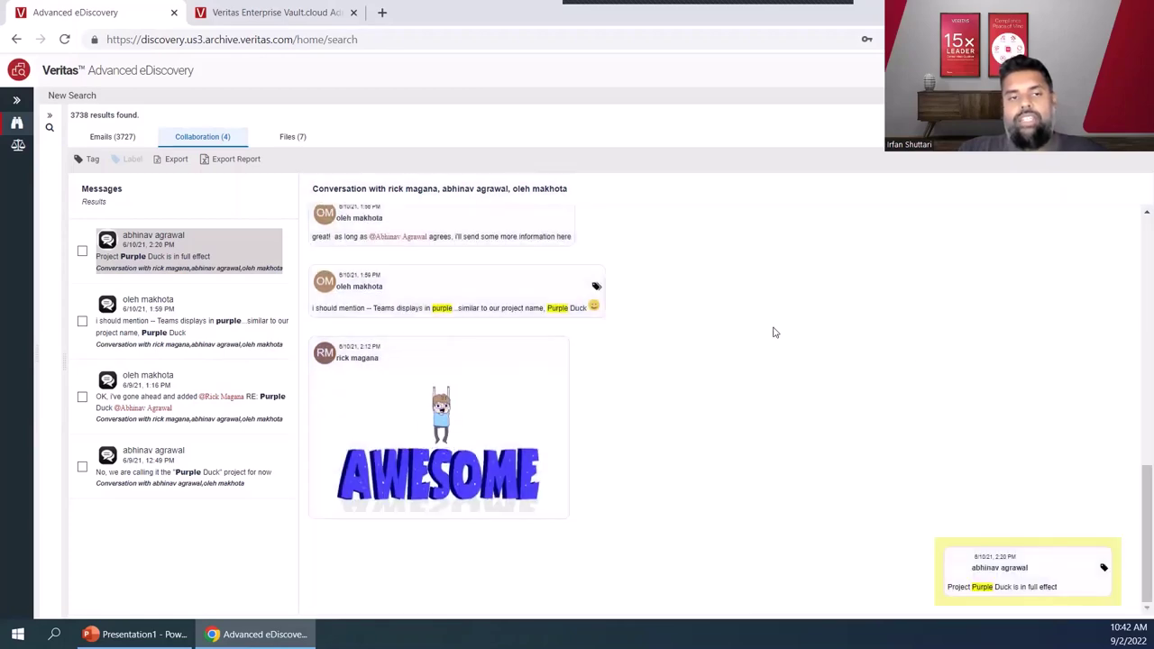
- Open the collaboration message sent 6/10/21 1:59 PM about Teams displaying in purple, and read through its surrounding conversation
{"action": "left_click", "coordinate": [187, 350]}
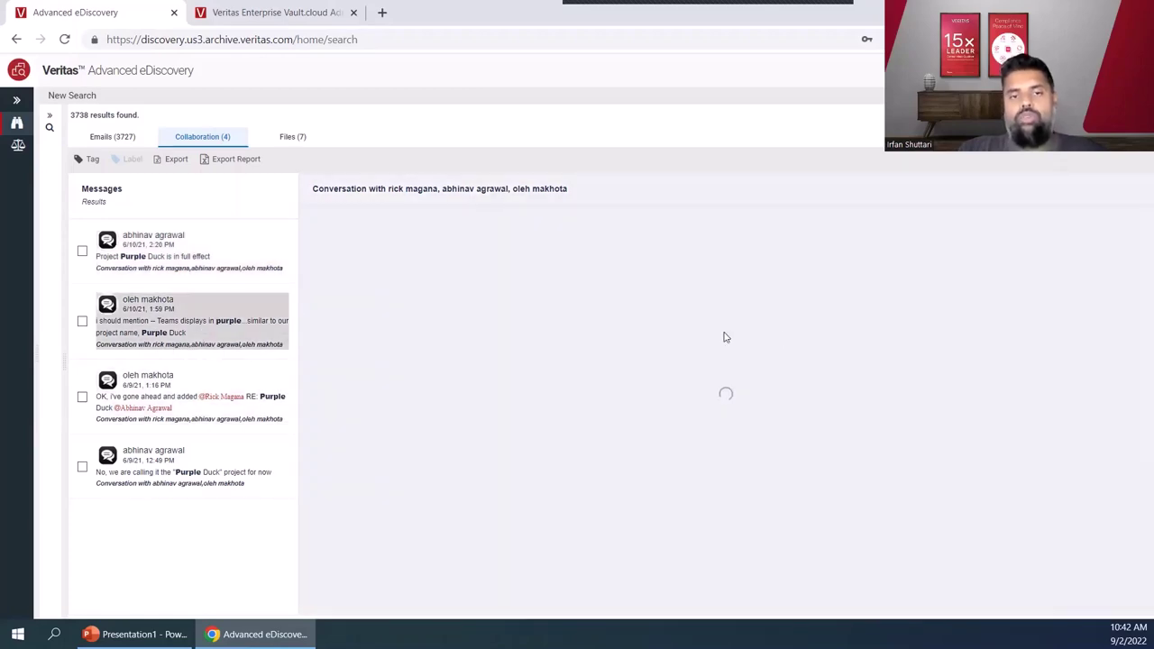
{"action": "scroll", "coordinate": [786, 384], "scroll_direction": "up", "scroll_amount": 2}
{"action": "scroll", "coordinate": [902, 388], "scroll_direction": "down", "scroll_amount": 5}
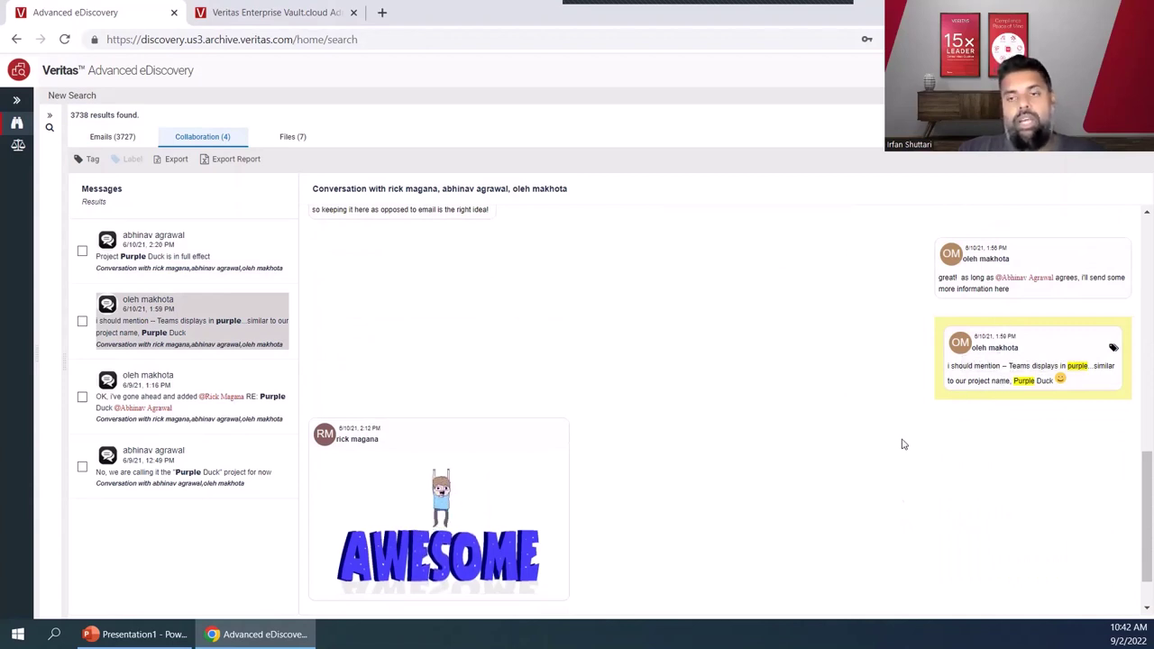
{"action": "scroll", "coordinate": [790, 418], "scroll_direction": "up", "scroll_amount": 3}
{"action": "scroll", "coordinate": [794, 421], "scroll_direction": "up", "scroll_amount": 6}
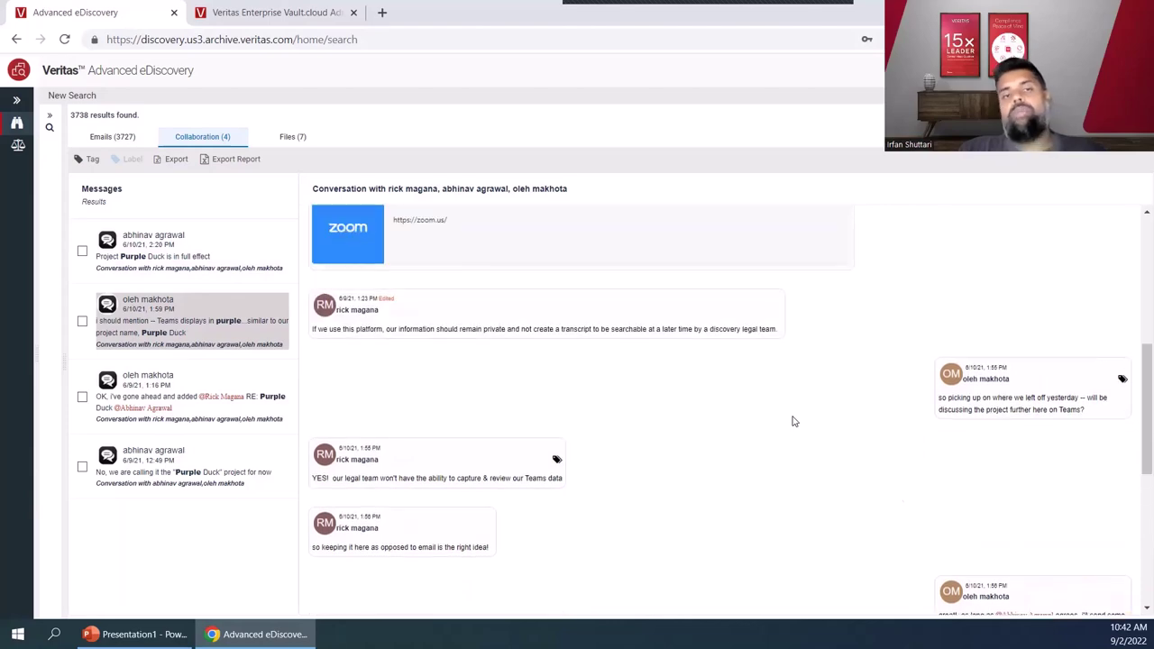
{"action": "scroll", "coordinate": [793, 421], "scroll_direction": "down", "scroll_amount": 10}
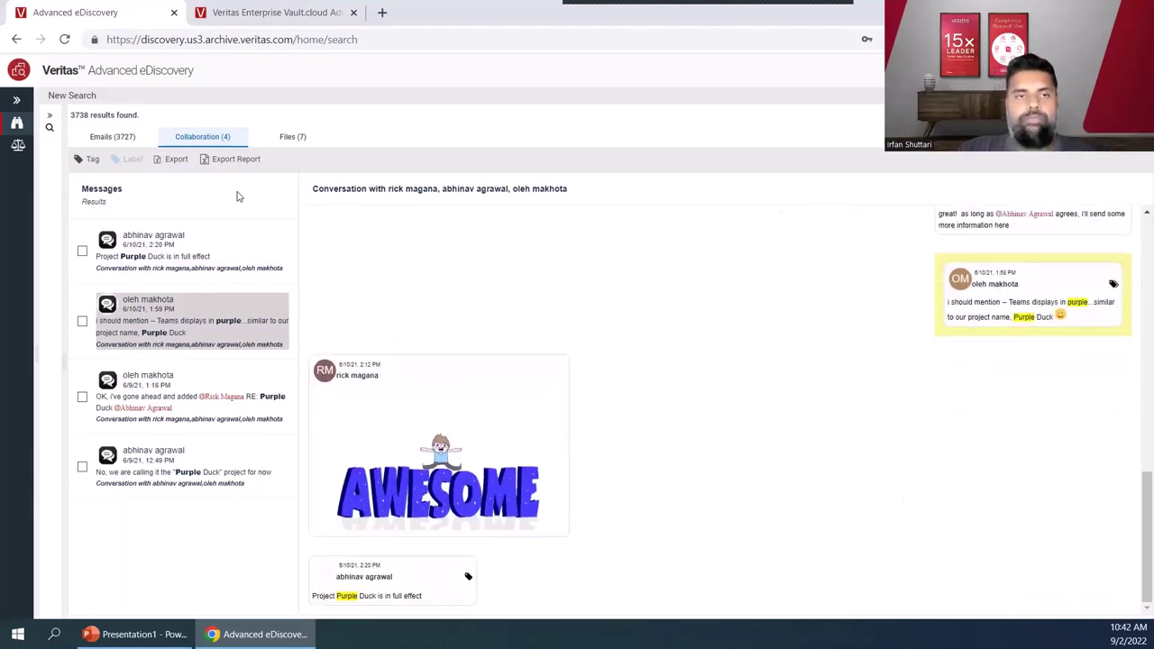
- Preview Background.ppt from the file results of the search, and expand the navigation panel
{"action": "left_click", "coordinate": [286, 146]}
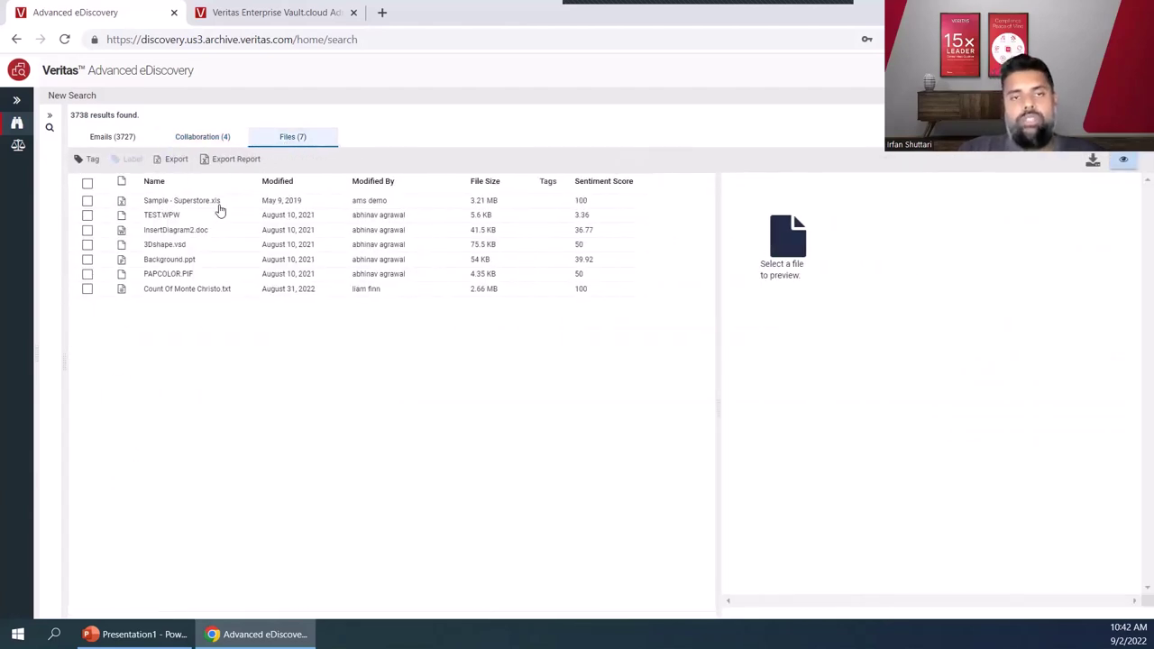
{"action": "left_click", "coordinate": [198, 260]}
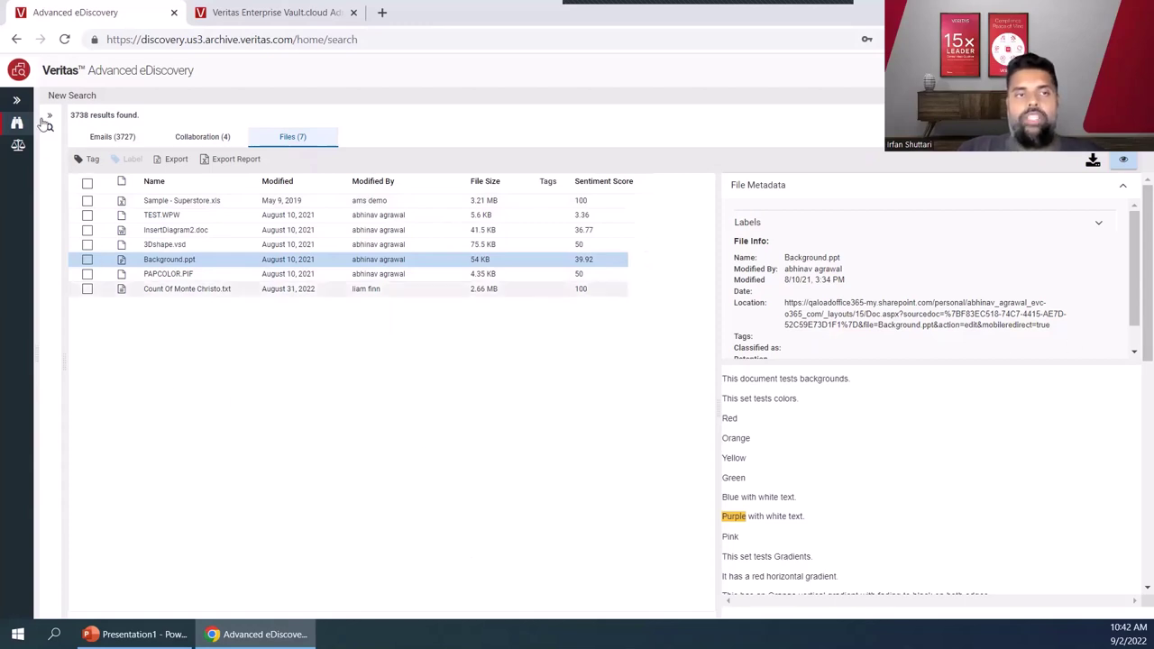
{"action": "left_click", "coordinate": [18, 102]}
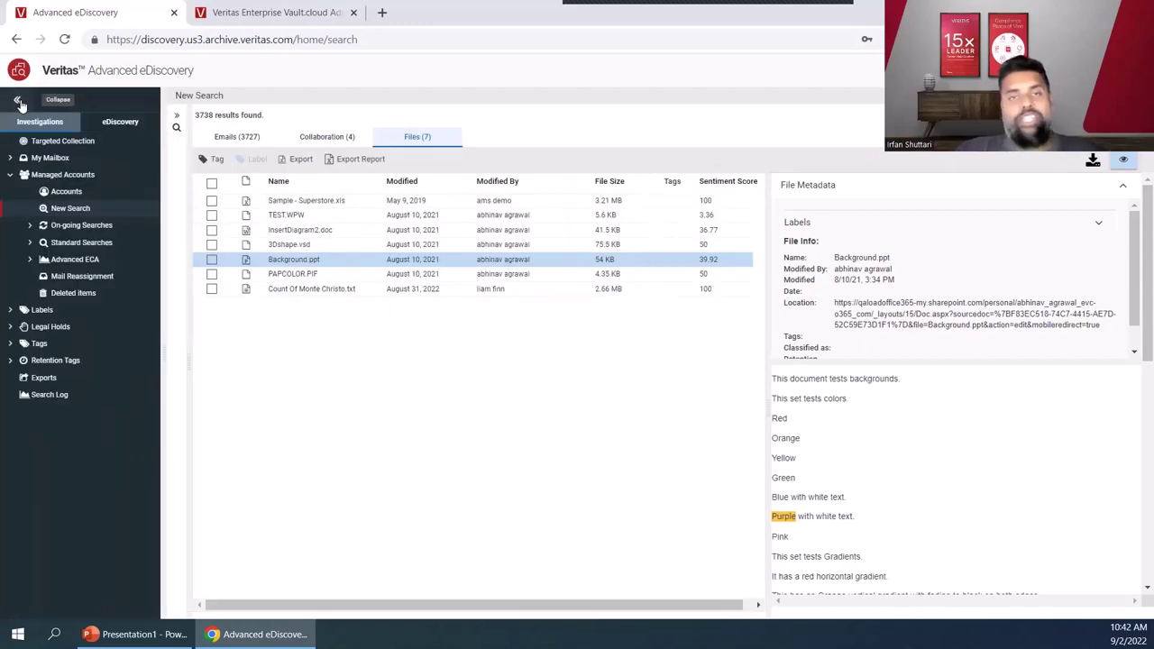